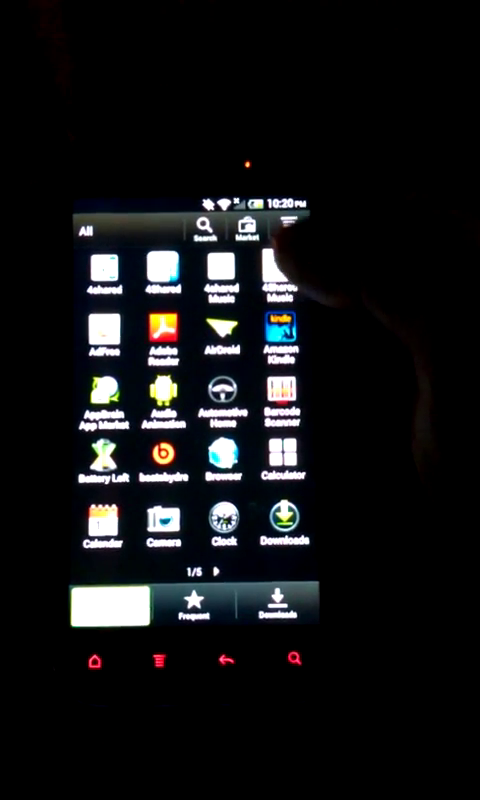
Step: Show the app drawer's sorting and sharing options menu before heading back home
left_click(290, 228)
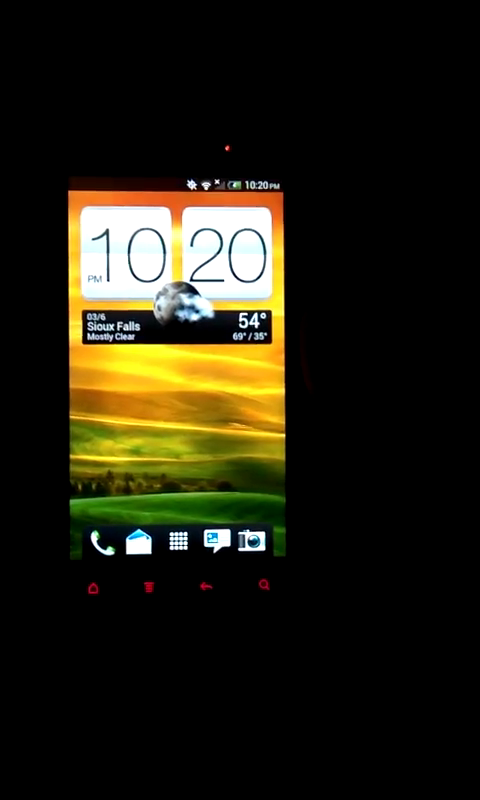
Step: Open Settings from the home-screen menu and scroll its list through to About
key("Menu")
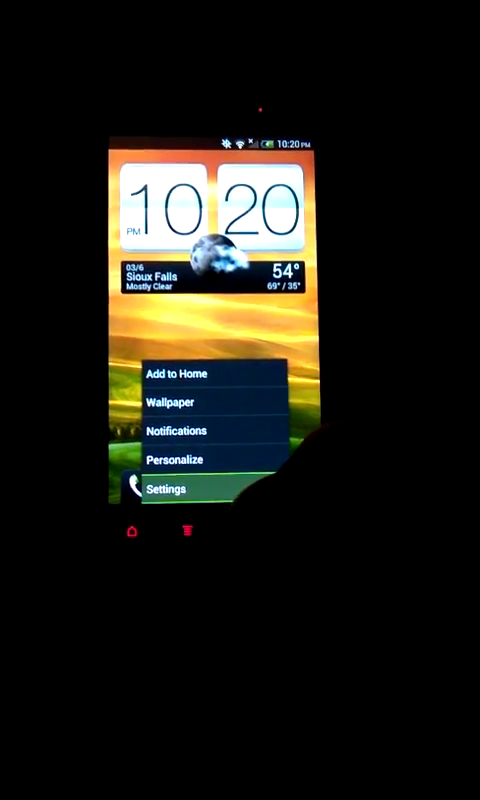
left_click(168, 493)
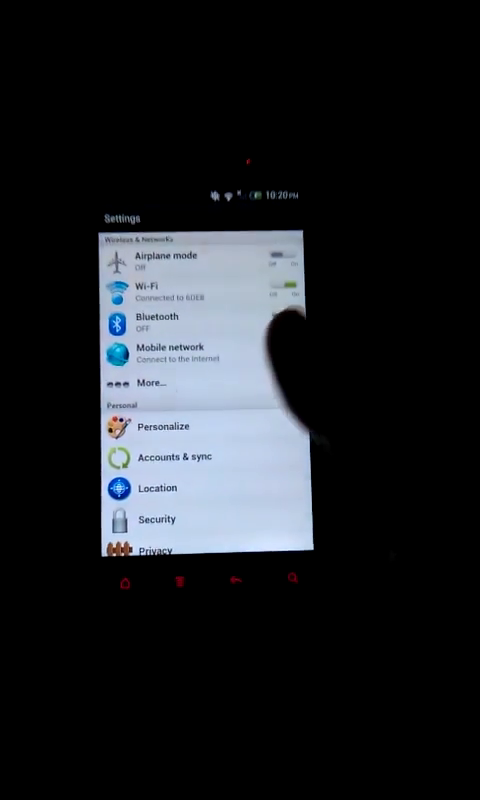
left_click_drag(250, 460, 250, 220)
left_click(190, 531)
left_click_drag(250, 260, 250, 500)
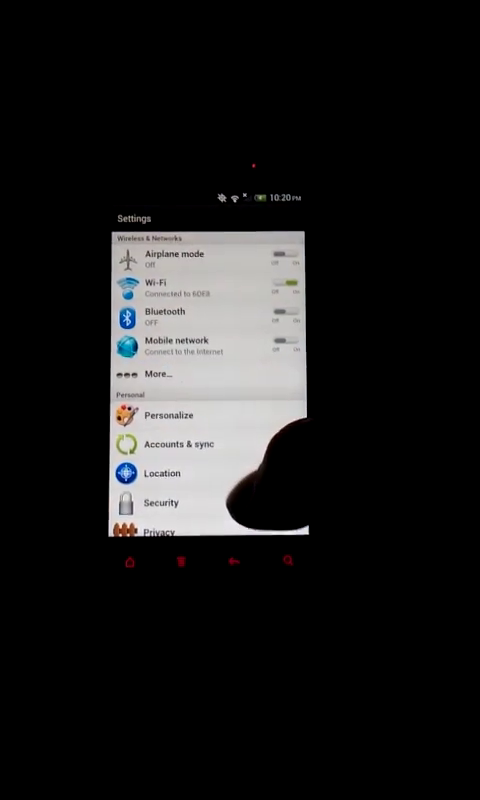
left_click_drag(250, 480, 250, 230)
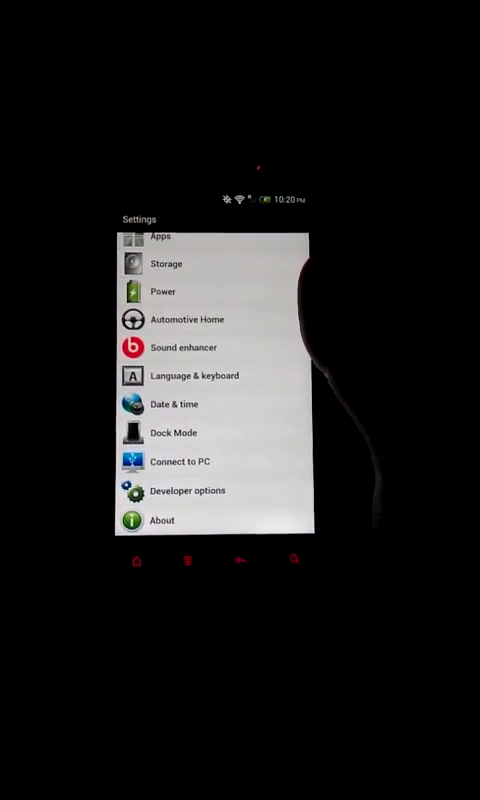
mouse_move(250, 280)
left_mouse_down()
mouse_move(250, 480)
mouse_move(250, 240)
left_mouse_up()
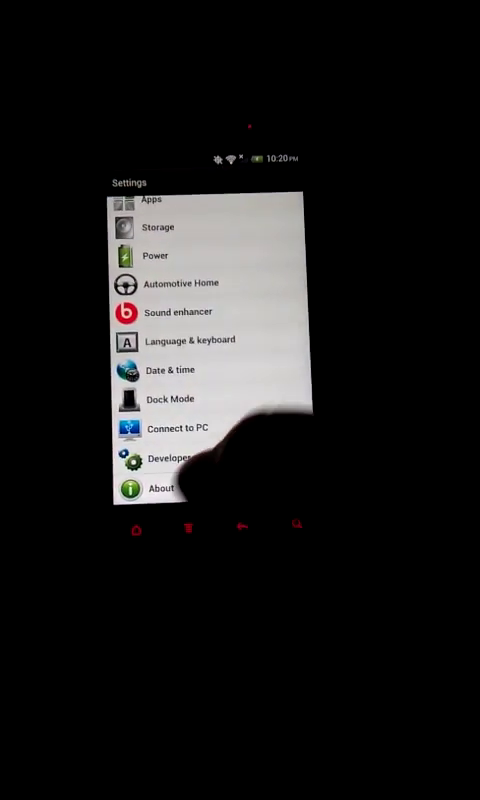
Step: View Android 4.0.3, kernel, baseband and build details under About, then back out to About
left_click(162, 487)
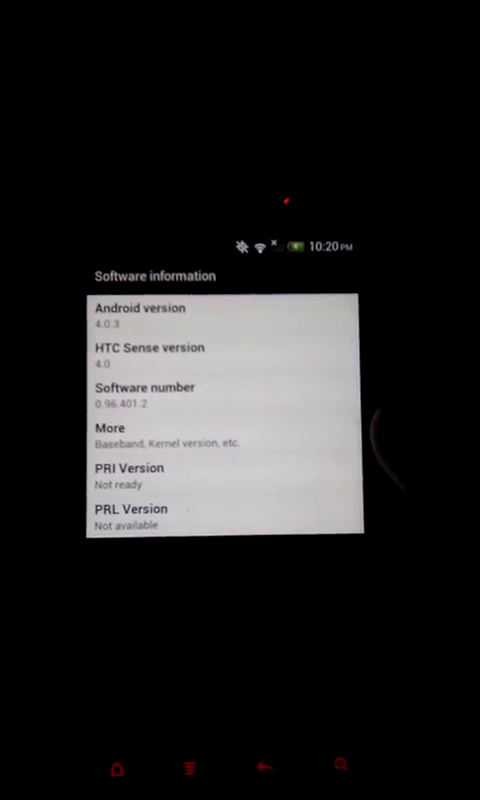
left_click(250, 445)
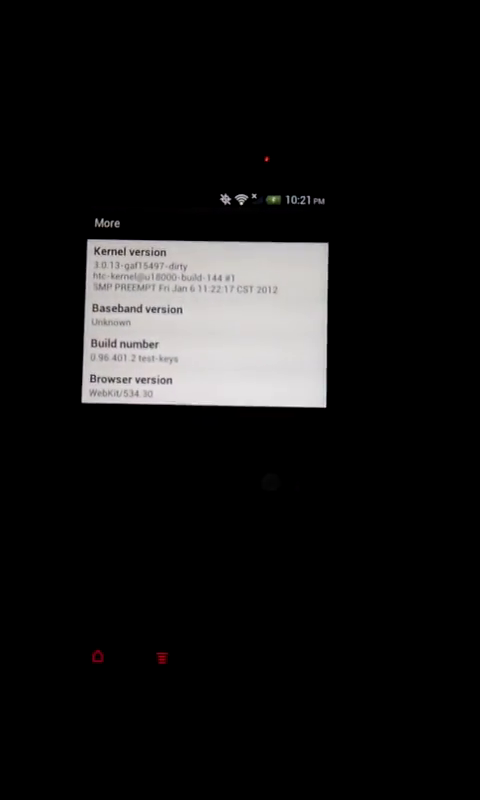
key("Escape")
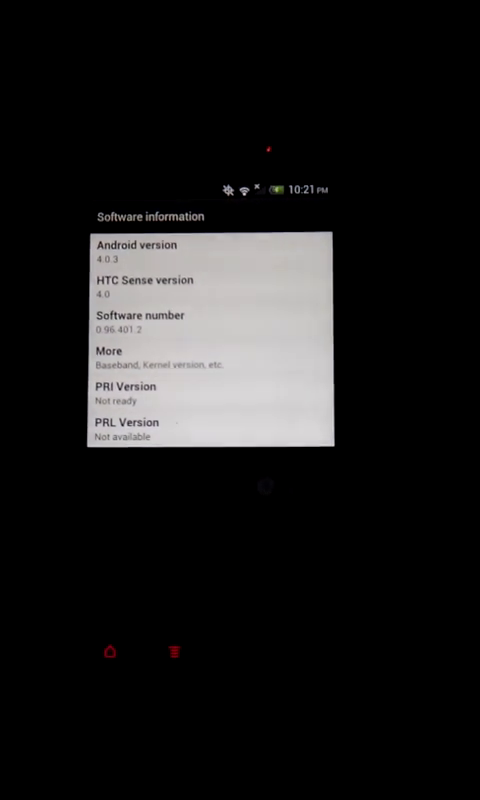
key("Escape")
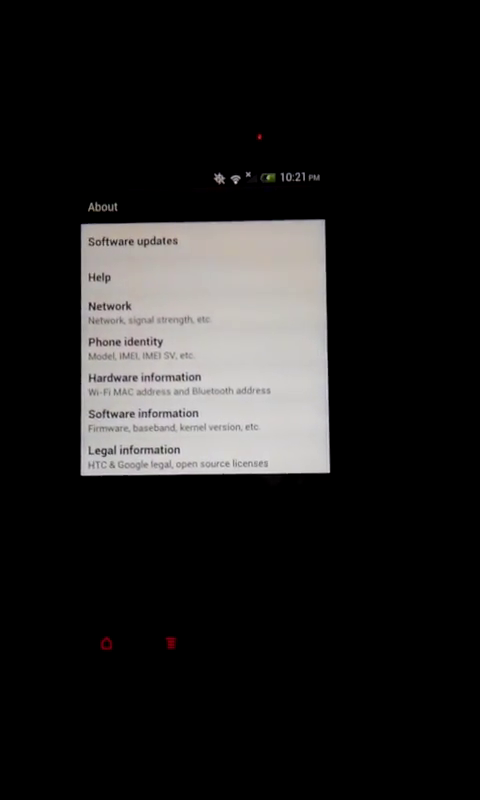
Step: Go back from the About page to the main Settings list
key("Escape")
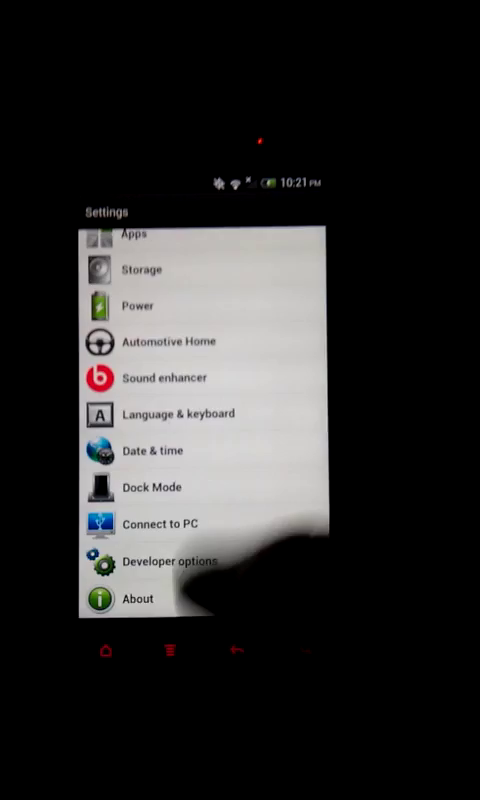
scroll(200, 450, "up", 5)
scroll(200, 450, "up", 5)
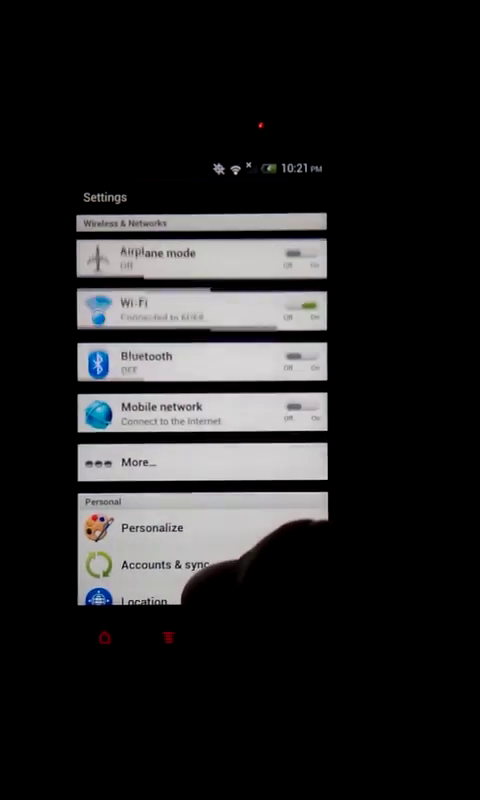
scroll(250, 480, "down", 2)
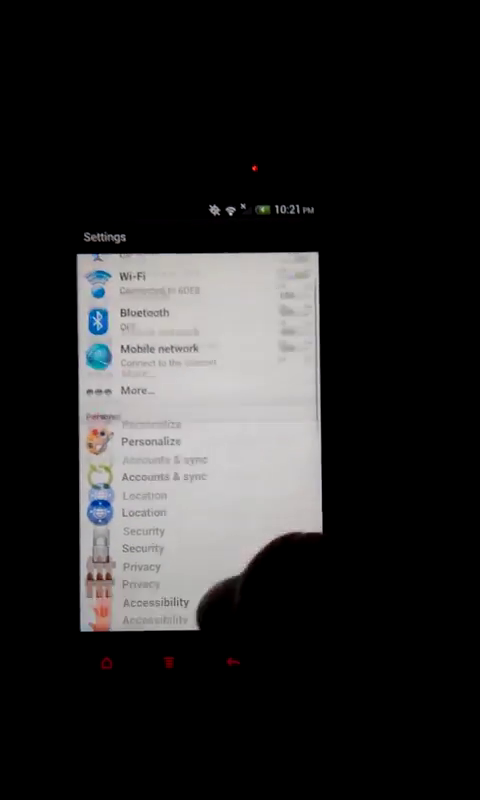
scroll(250, 480, "up", 3)
scroll(250, 480, "down", 8)
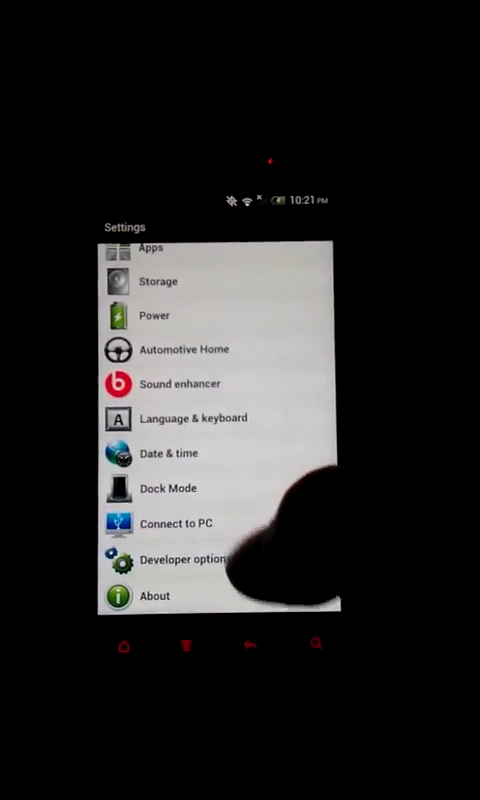
scroll(250, 500, "down", 1)
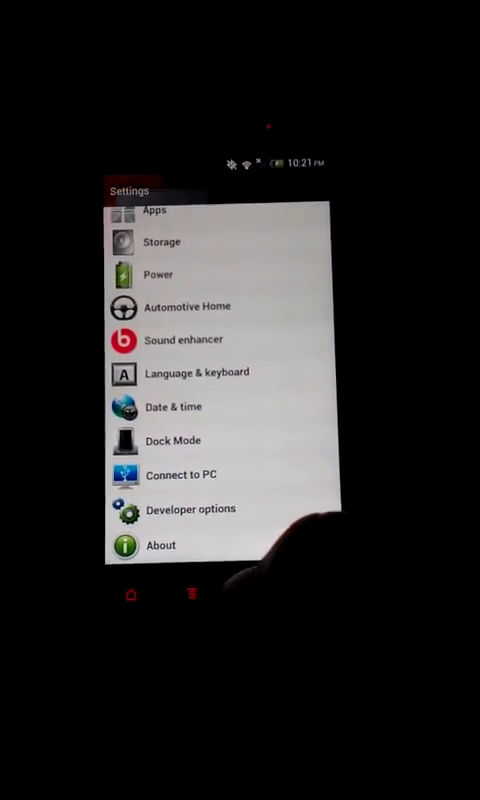
Step: Exit Settings to the home screen and swipe between its panels, back to the clock page
left_click(250, 593)
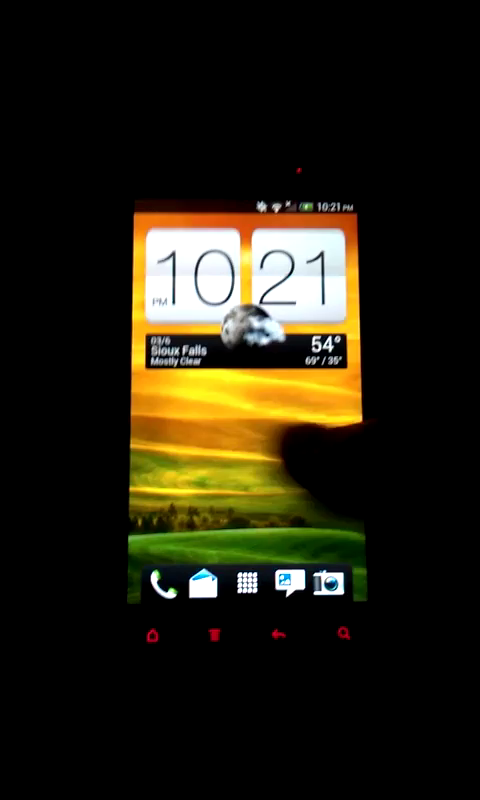
left_click_drag(300, 420, 150, 420)
mouse_move(200, 430)
left_mouse_down()
mouse_move(330, 430)
mouse_move(180, 450)
left_mouse_up()
mouse_move(230, 500)
left_mouse_down()
mouse_move(340, 480)
mouse_move(180, 460)
left_mouse_up()
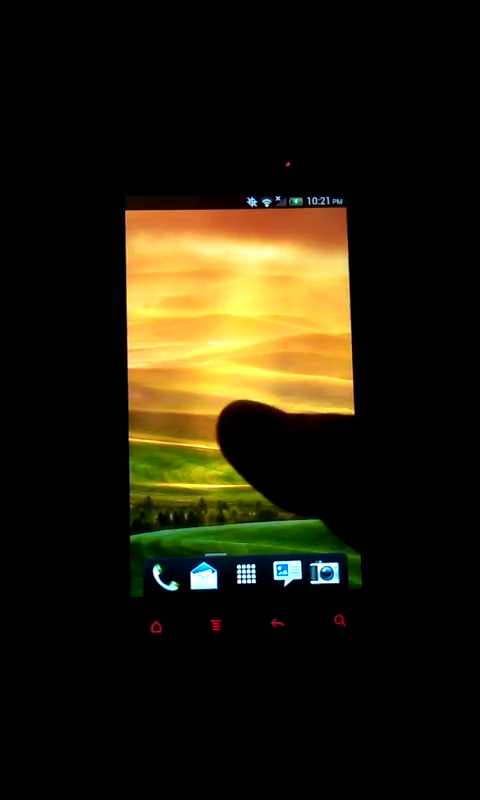